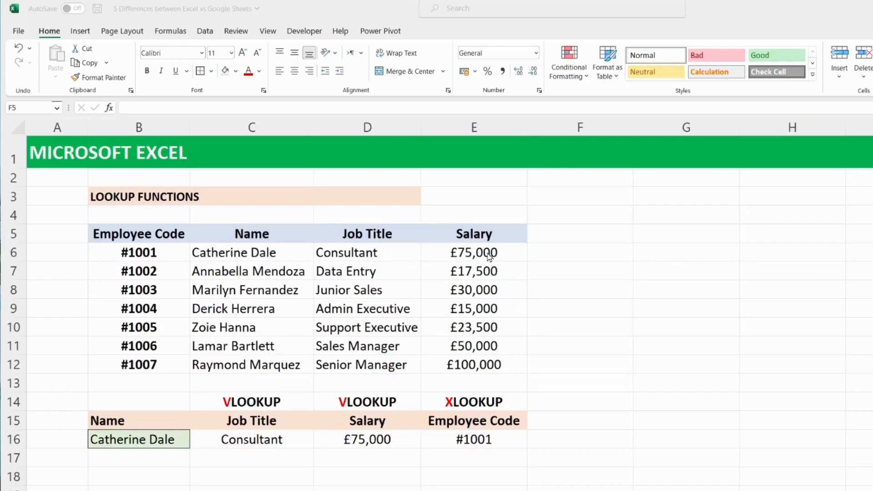
# Switch the lookup name in cell B16 to the fourth employee in its selection list
pyautogui.click(243, 252)
pyautogui.moveTo(243, 251); pyautogui.dragTo(273, 365)
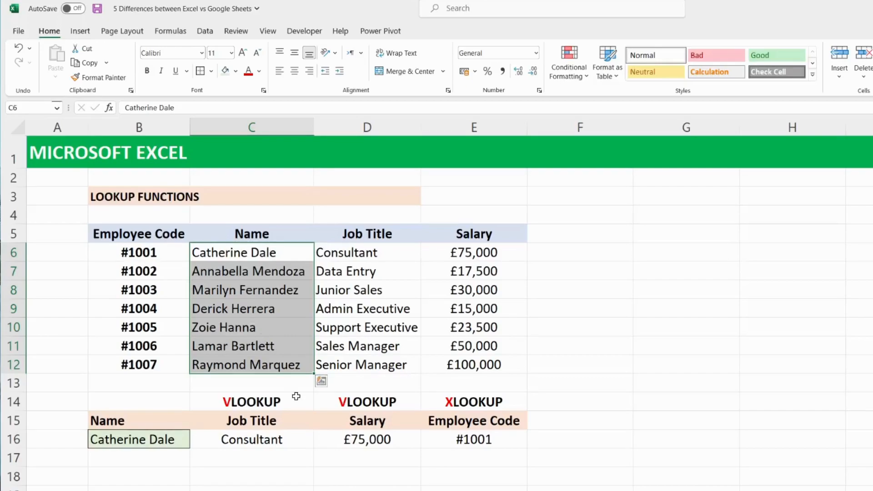
pyautogui.click(289, 439)
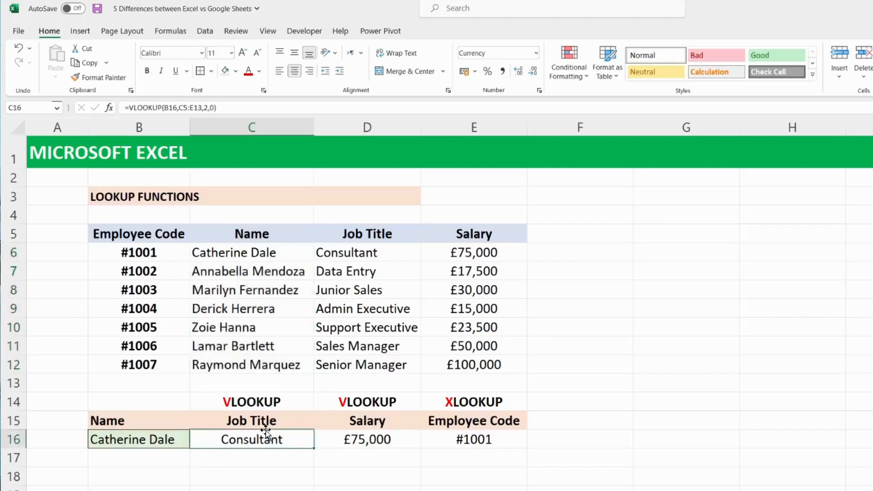
pyautogui.click(136, 442)
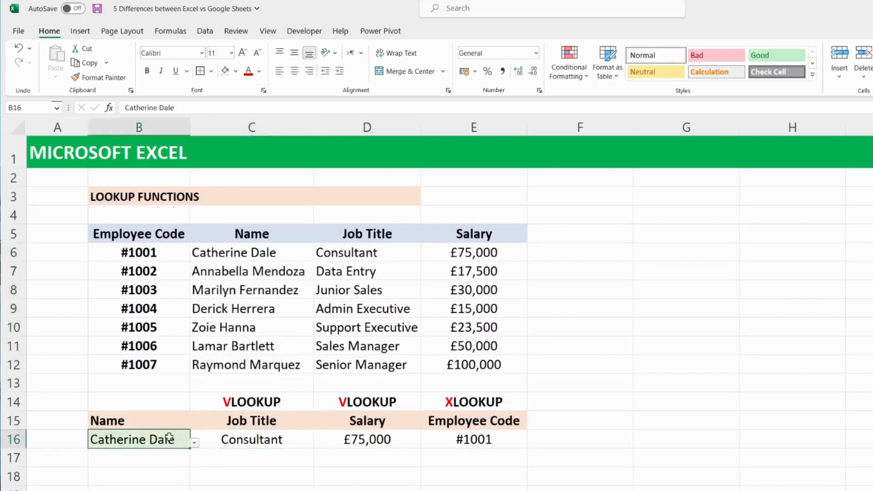
pyautogui.click(195, 444)
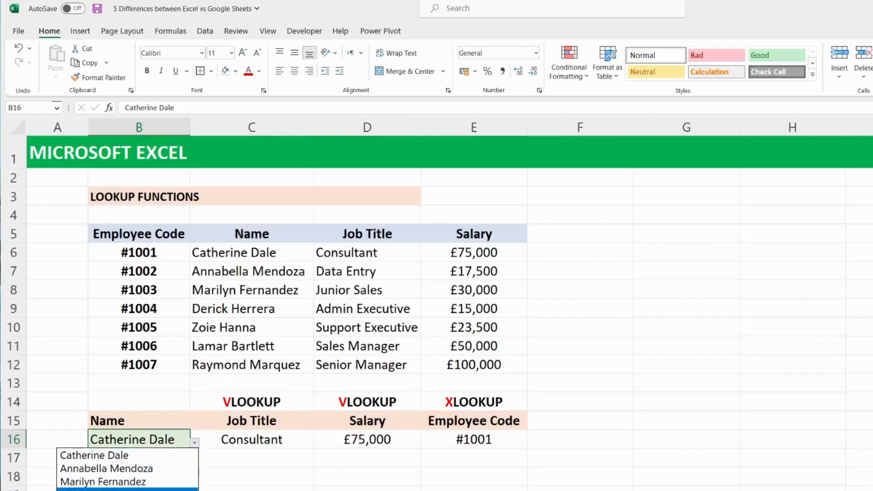
pyautogui.click(127, 490)
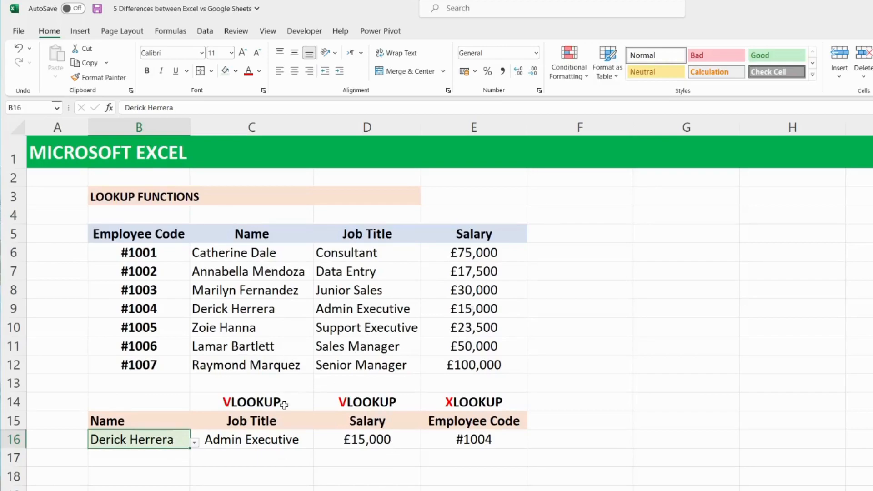
# Examine the arguments and referenced ranges of the VLOOKUP formulas for Job Title in C16 and Salary in D16
pyautogui.click(294, 440)
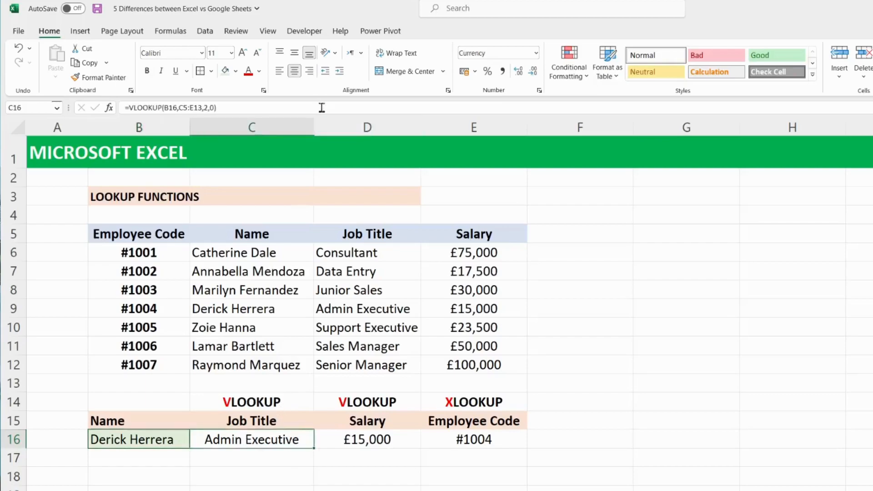
pyautogui.click(322, 108)
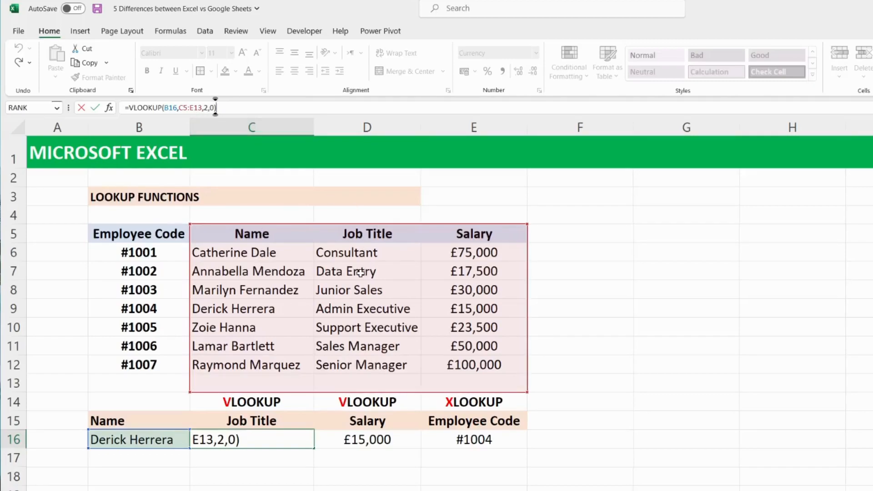
pyautogui.press('Return')
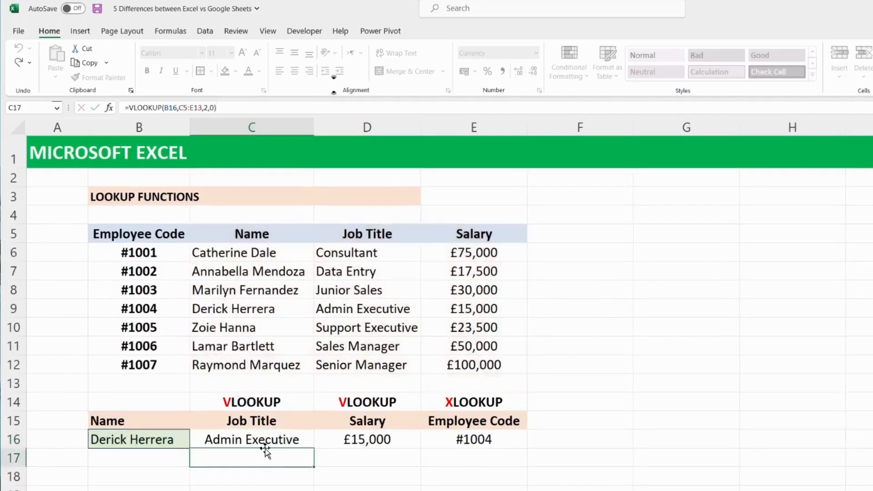
pyautogui.click(381, 438)
pyautogui.click(256, 107)
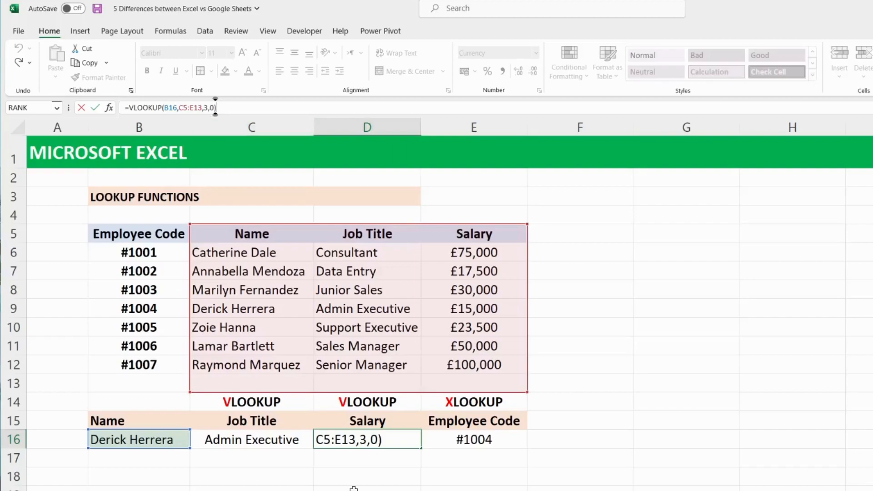
pyautogui.press('Return')
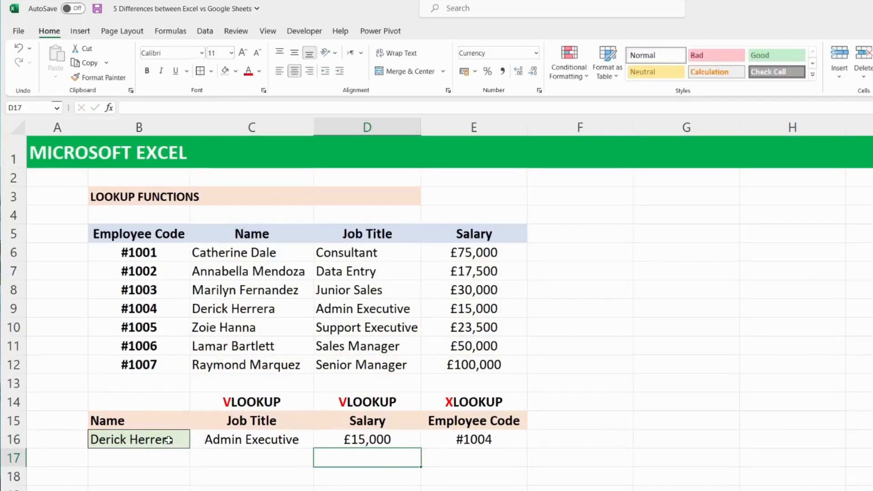
# Examine the XLOOKUP formula for Employee Code in E16, including its lookup value, lookup range and return range
pyautogui.click(168, 440)
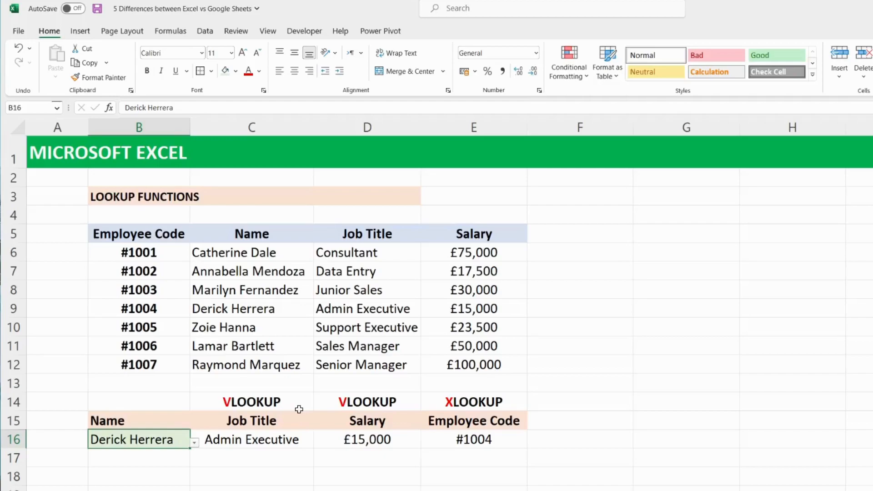
pyautogui.click(493, 438)
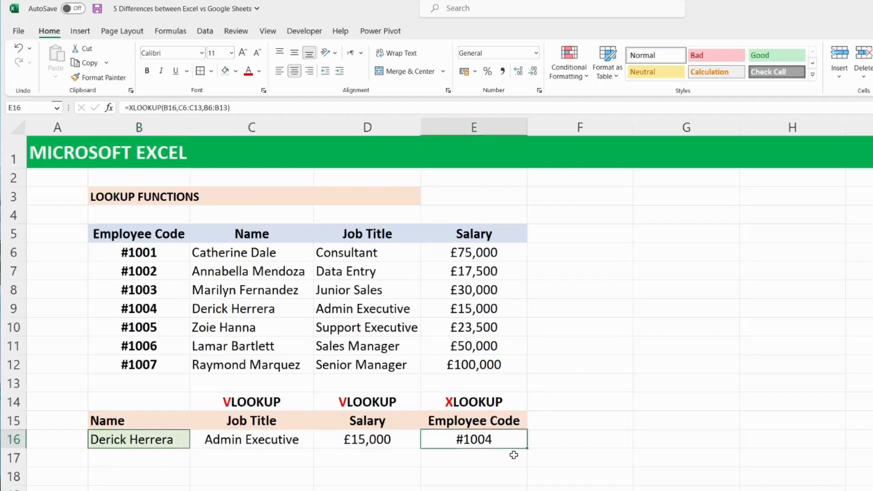
pyautogui.click(247, 110)
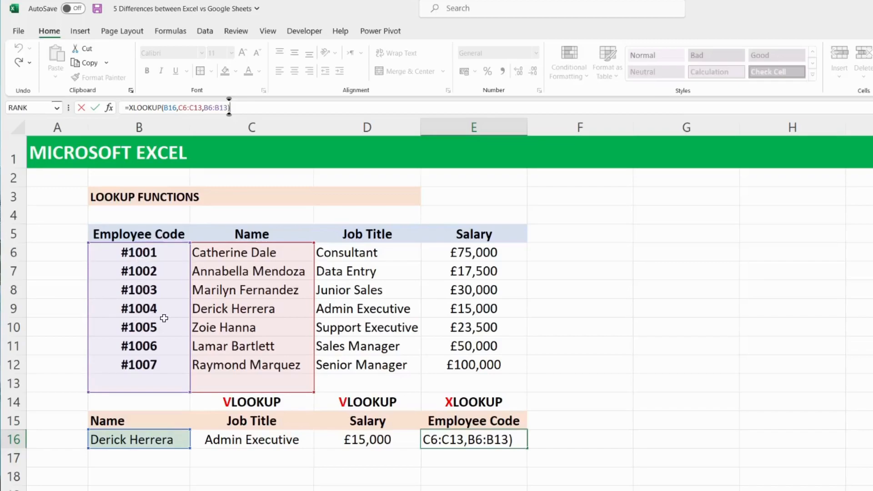
pyautogui.press('Return')
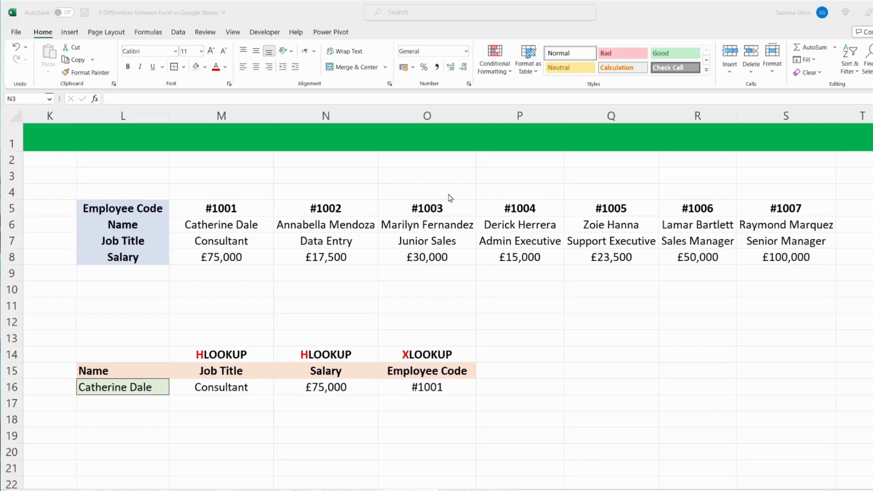
# In the horizontal table's lookup area, switch the name in cell L16 to the fifth employee in its selection list
pyautogui.click(240, 388)
pyautogui.click(241, 388)
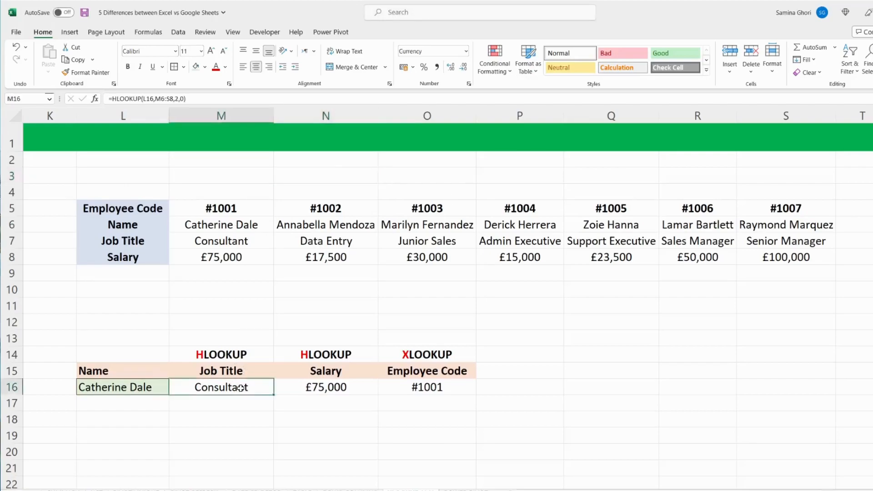
pyautogui.click(153, 388)
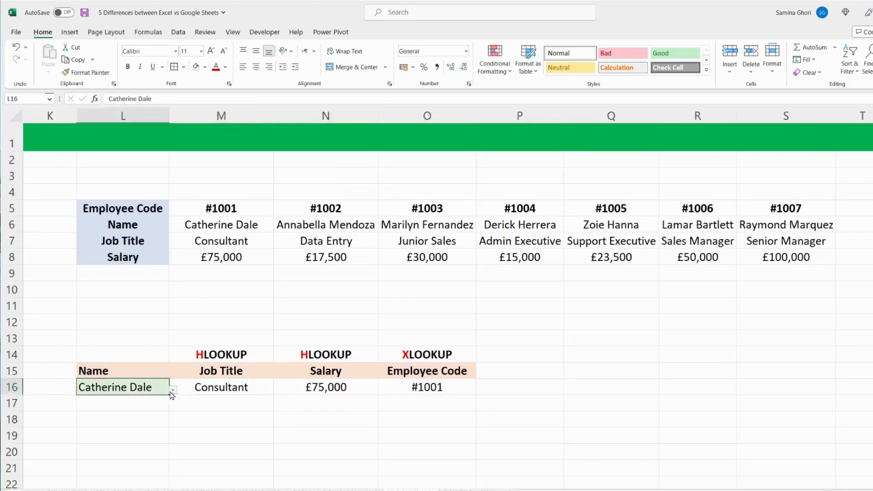
pyautogui.click(173, 390)
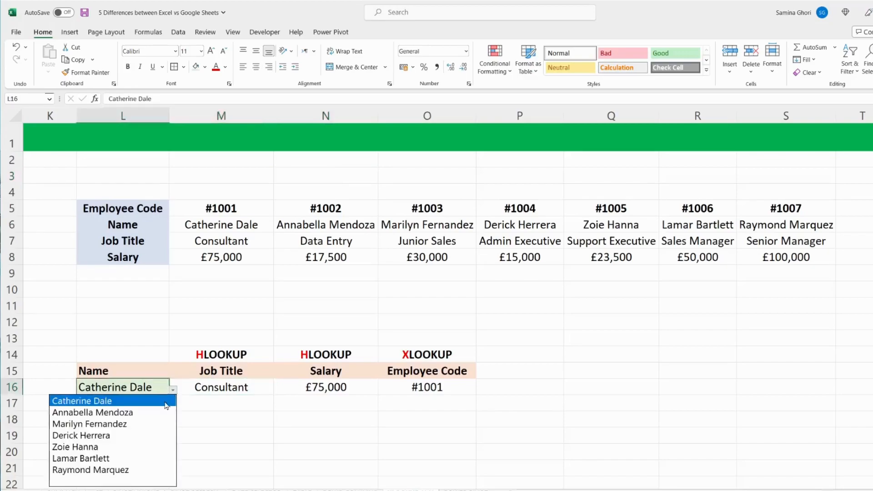
pyautogui.click(120, 448)
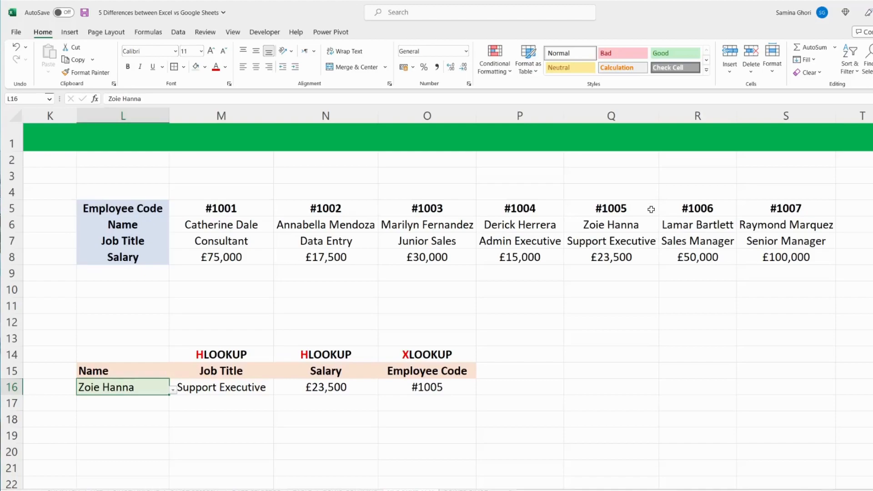
# Examine the arguments and referenced ranges of the HLOOKUP formulas for Job Title in M16 and Salary in N16
pyautogui.click(221, 387)
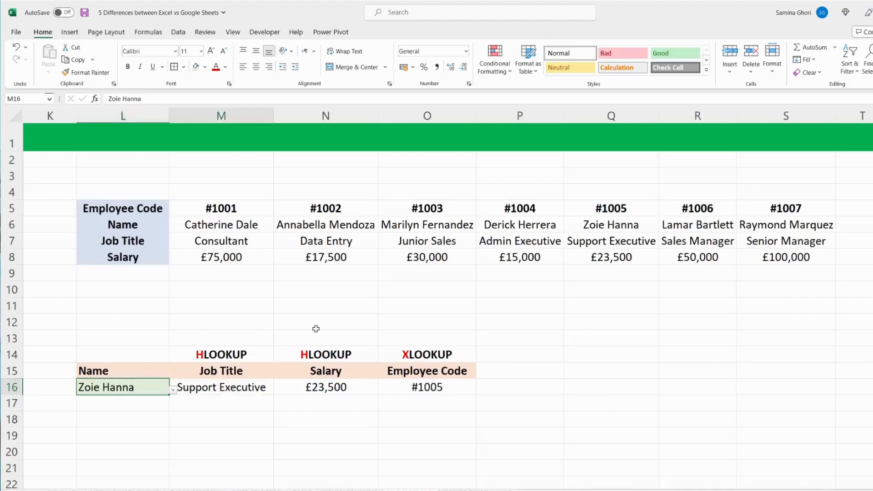
pyautogui.click(273, 99)
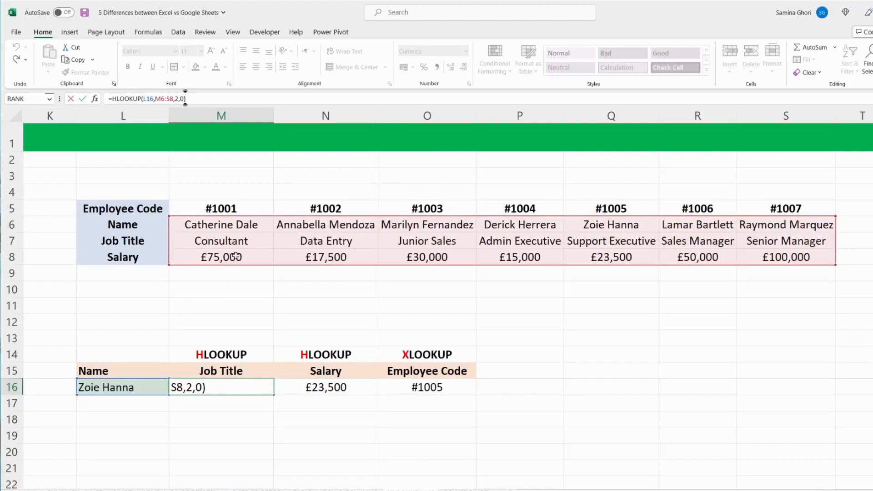
pyautogui.press('Return')
pyautogui.click(322, 385)
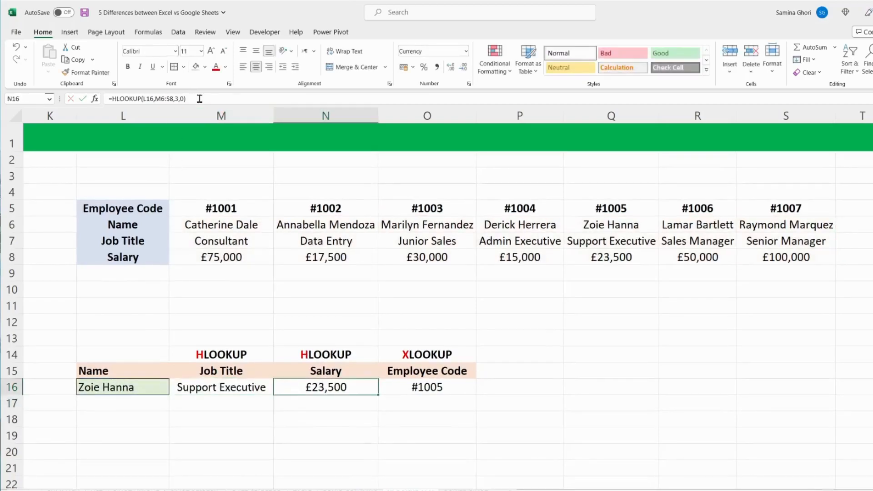
pyautogui.click(215, 99)
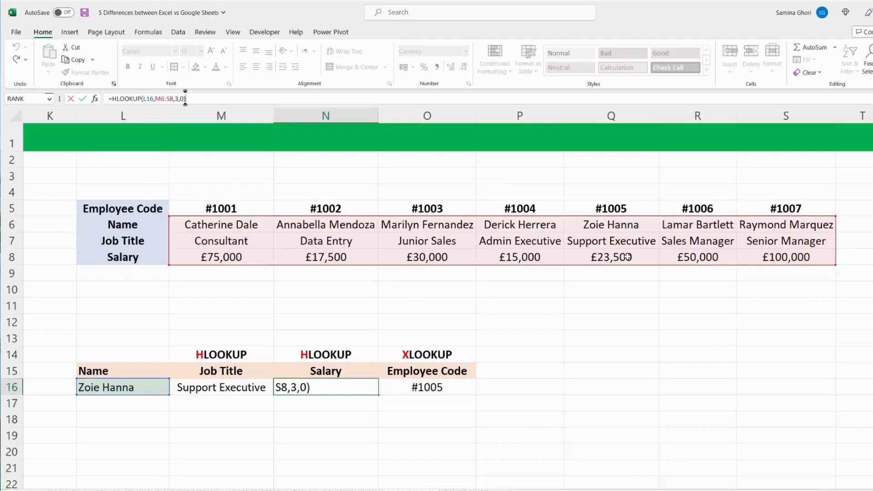
pyautogui.press('Return')
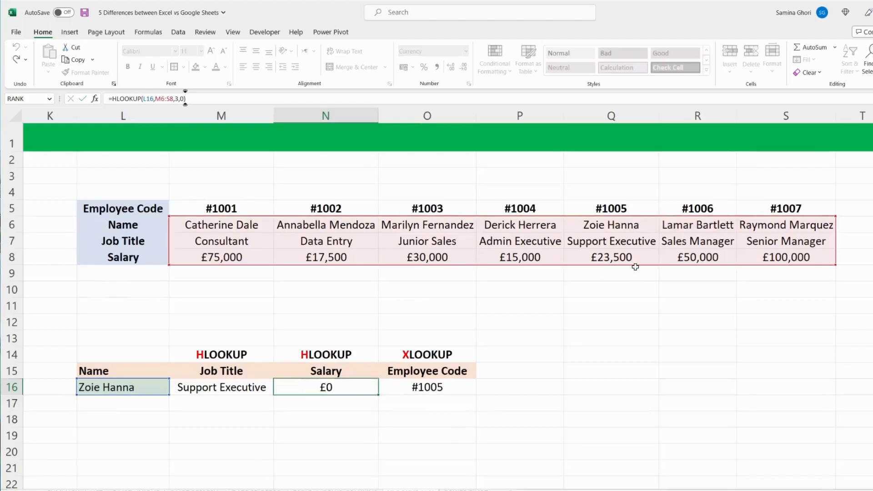
# Examine the XLOOKUP formula for Employee Code in O16 and the two table rows it references
pyautogui.click(409, 385)
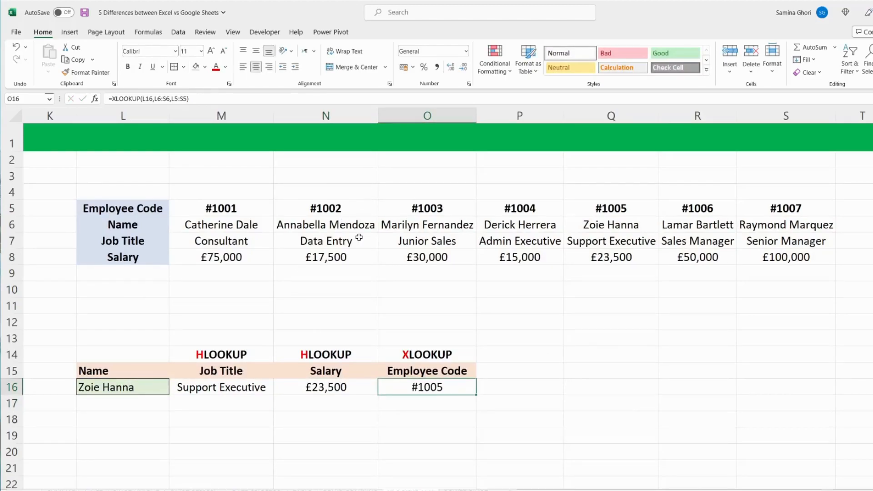
pyautogui.click(237, 99)
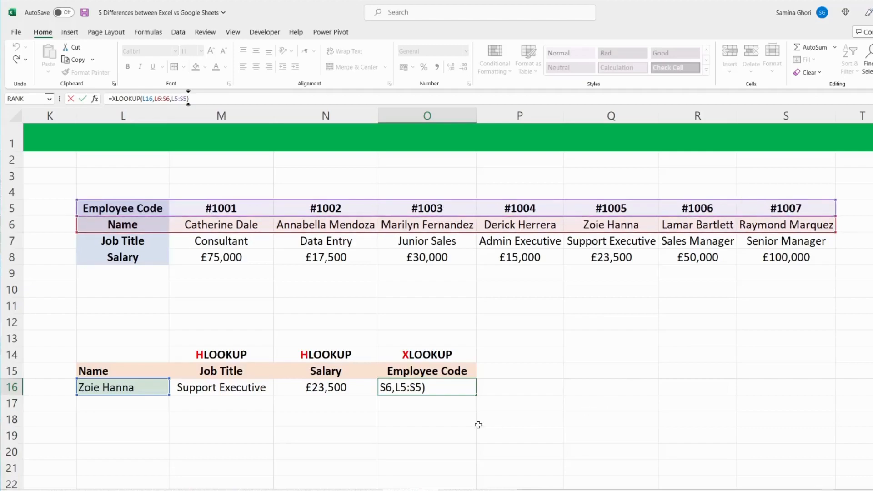
pyautogui.click(465, 414)
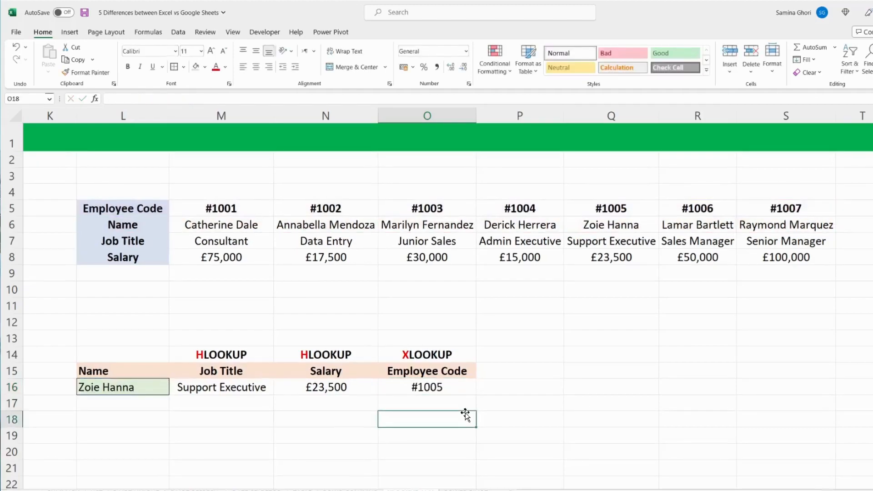